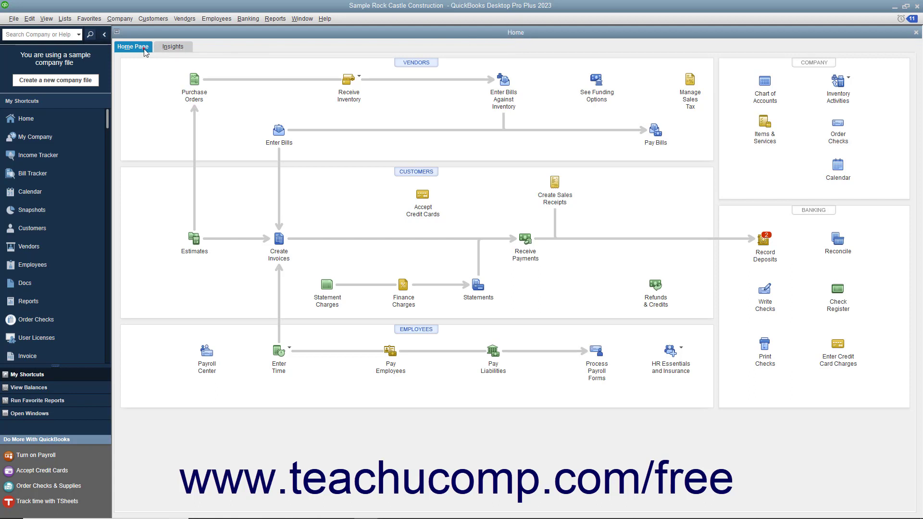
Preview the Insights tab, return to the Home Page, then close and reopen the Home window.
click(168, 48)
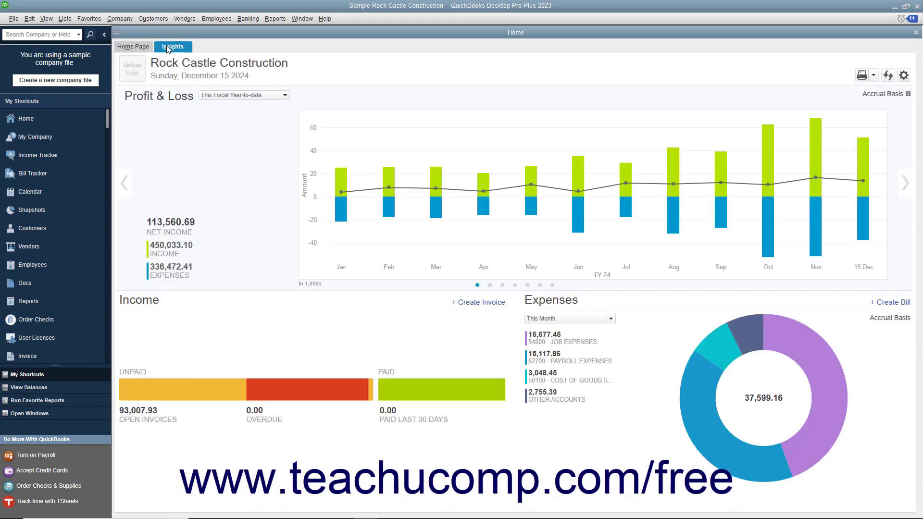
click(142, 48)
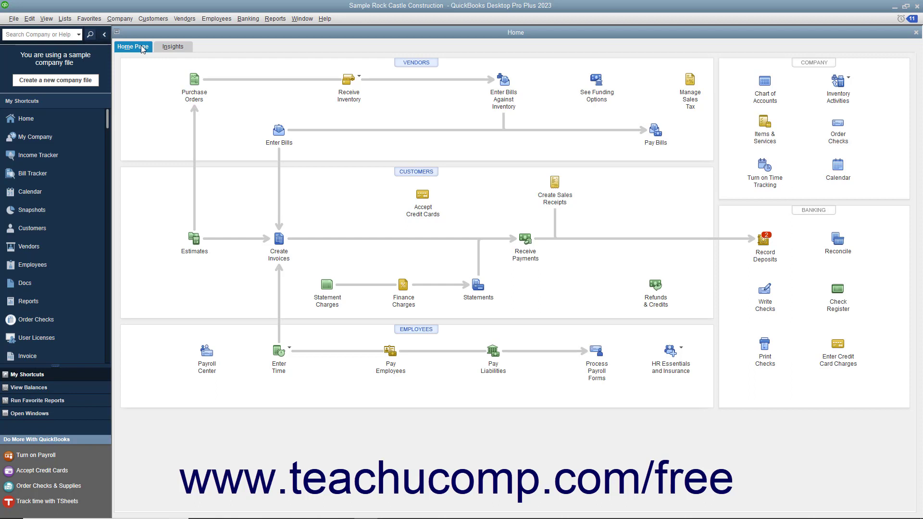
click(915, 35)
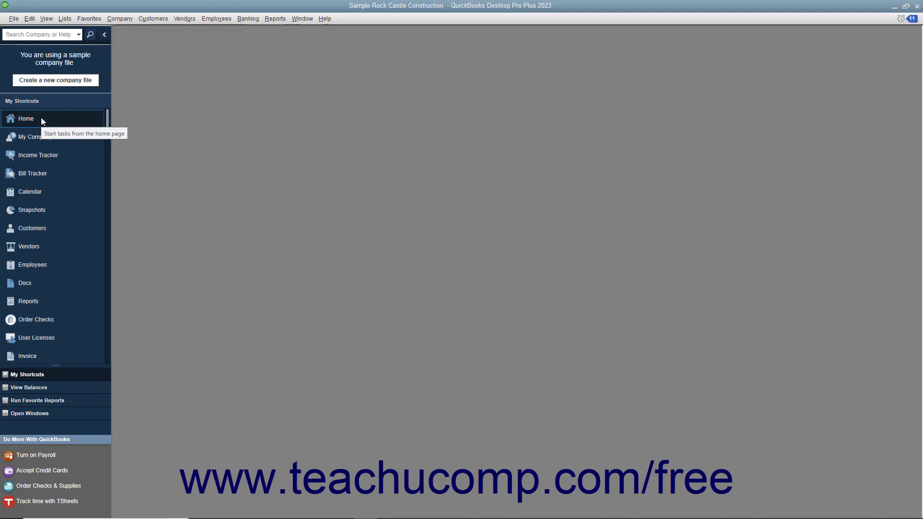
click(119, 18)
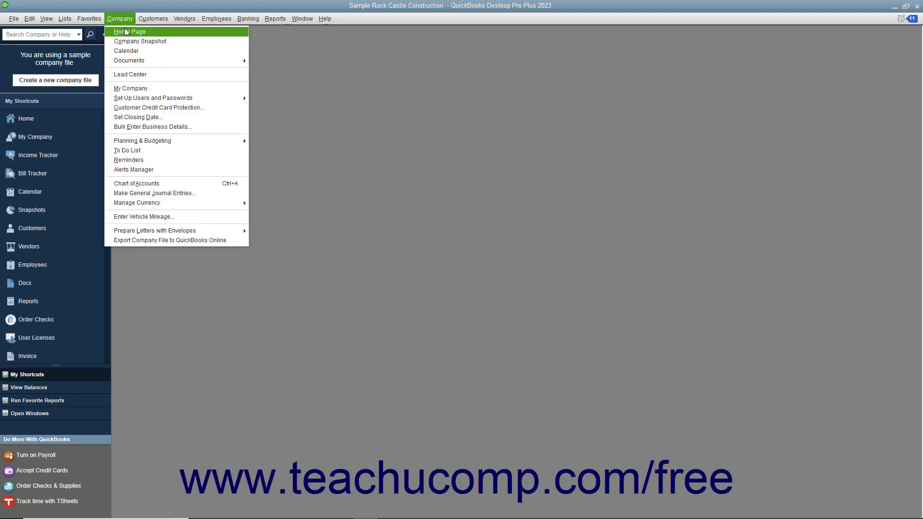
click(126, 32)
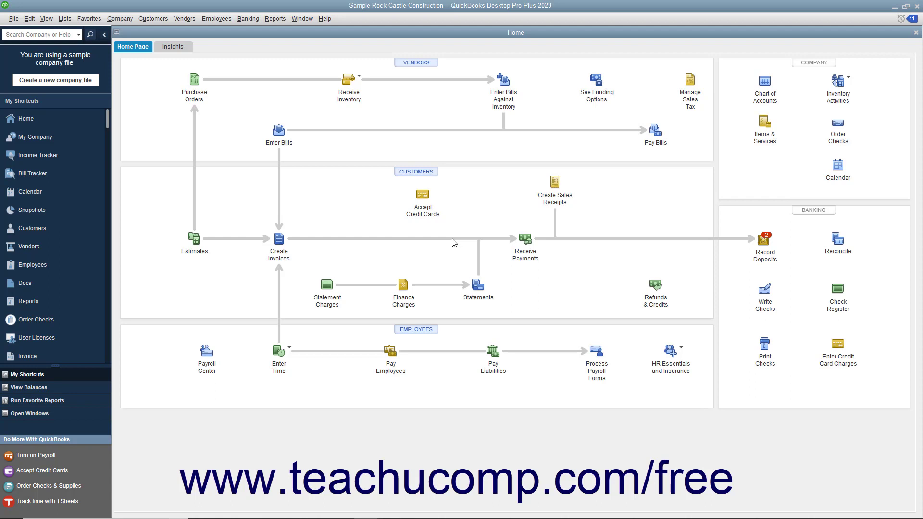
Open and close a blank invoice, then show the Insights dashboard and check a chart bar's value.
click(277, 239)
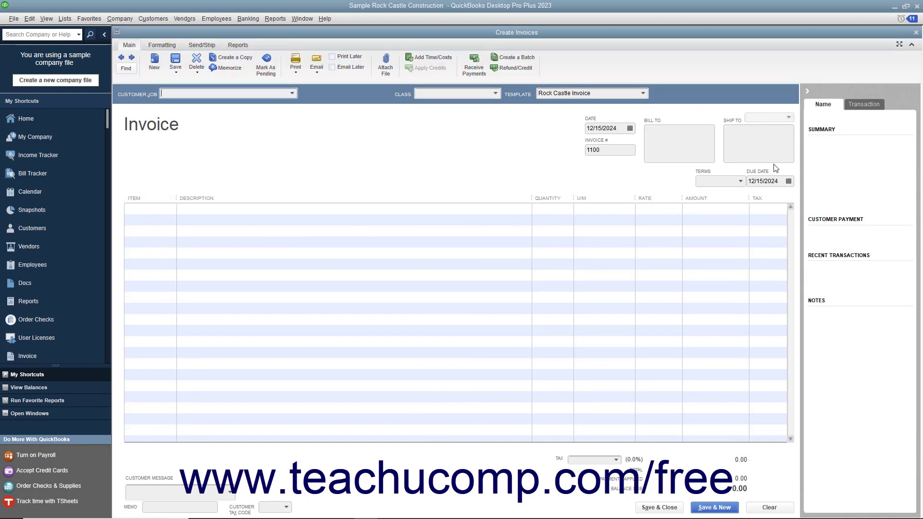
click(915, 32)
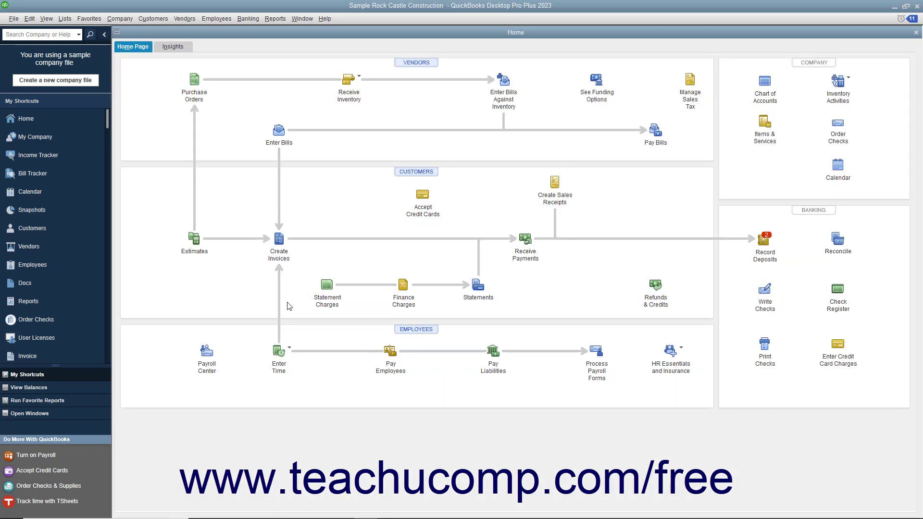
click(185, 49)
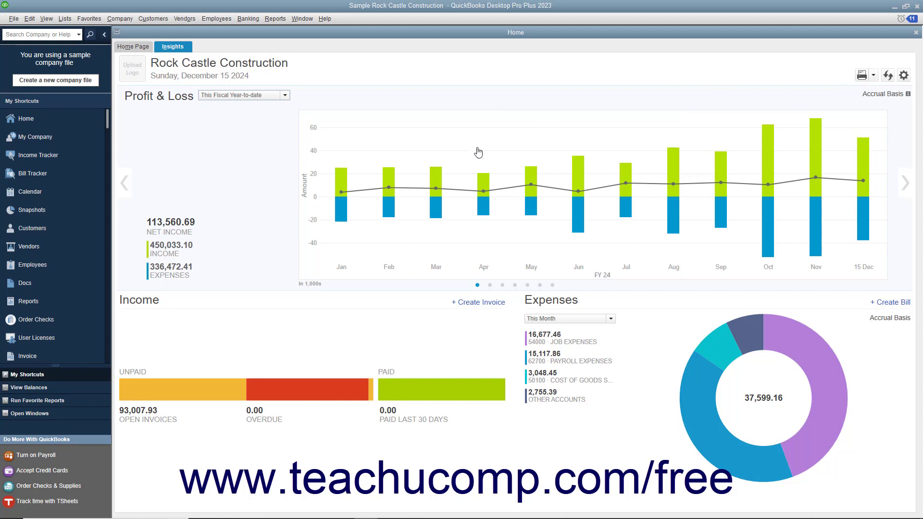
mouse_move(340, 208)
Upload RCC Logo.png as the company logo on the Insights dashboard.
click(139, 76)
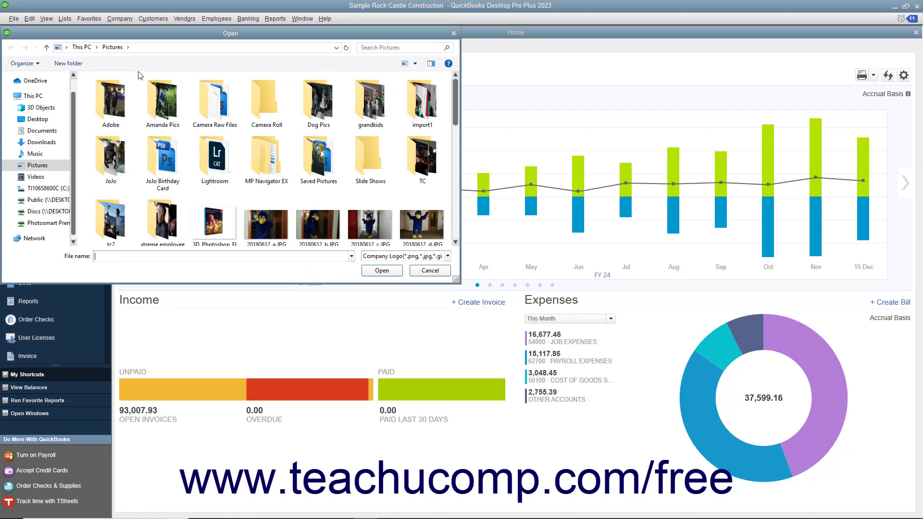
scroll(412, 159, down, 5)
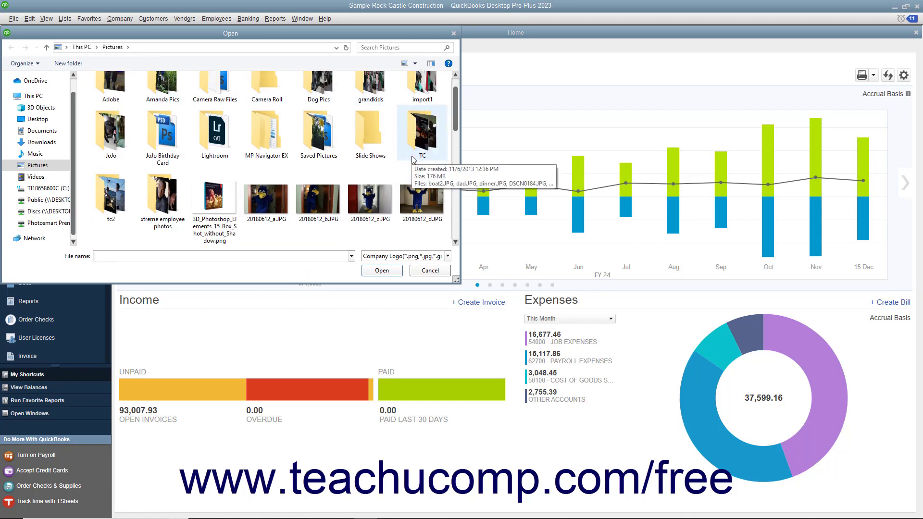
scroll(410, 159, down, 3)
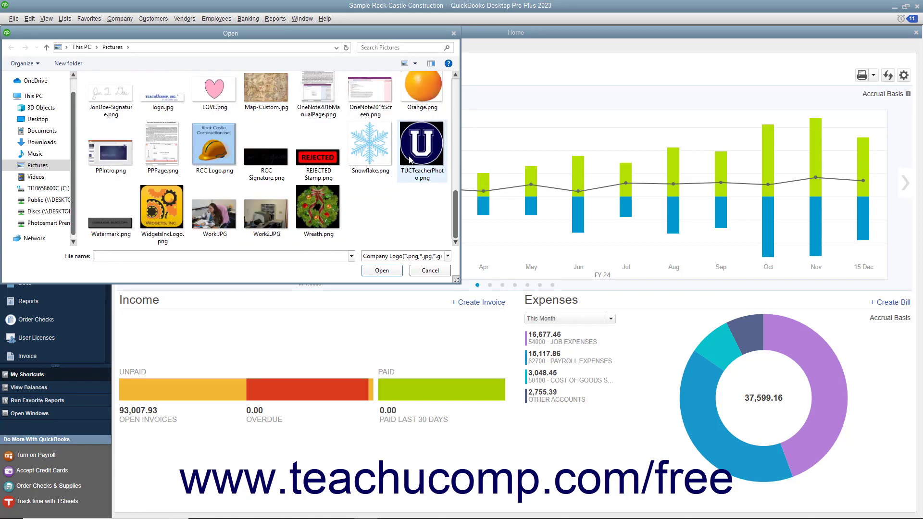
click(226, 146)
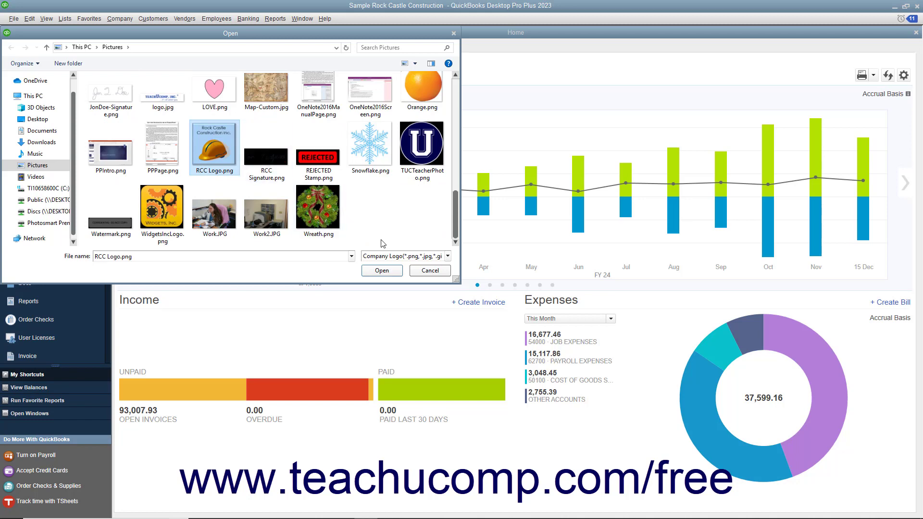
click(381, 271)
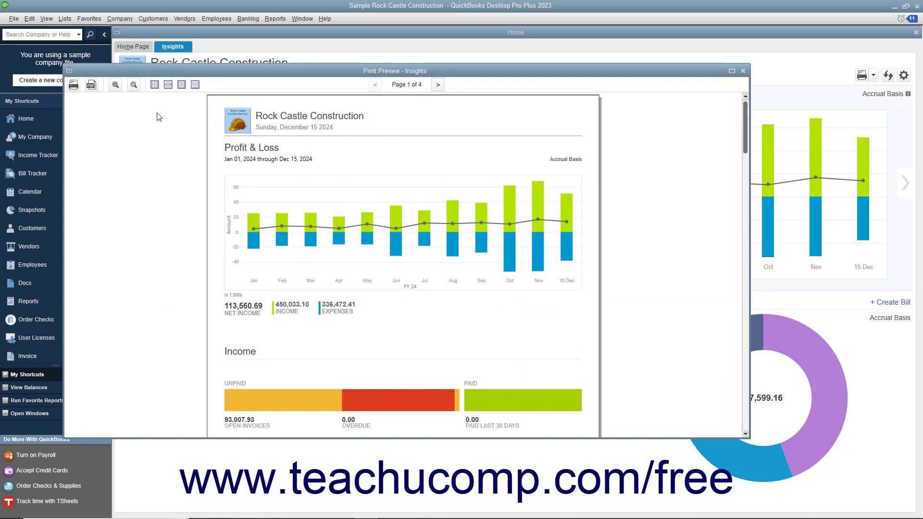
click(117, 85)
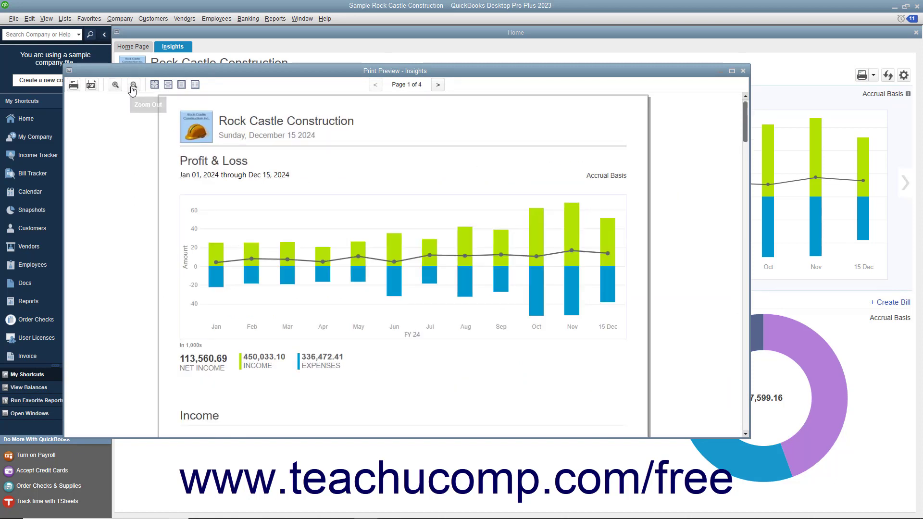
click(132, 88)
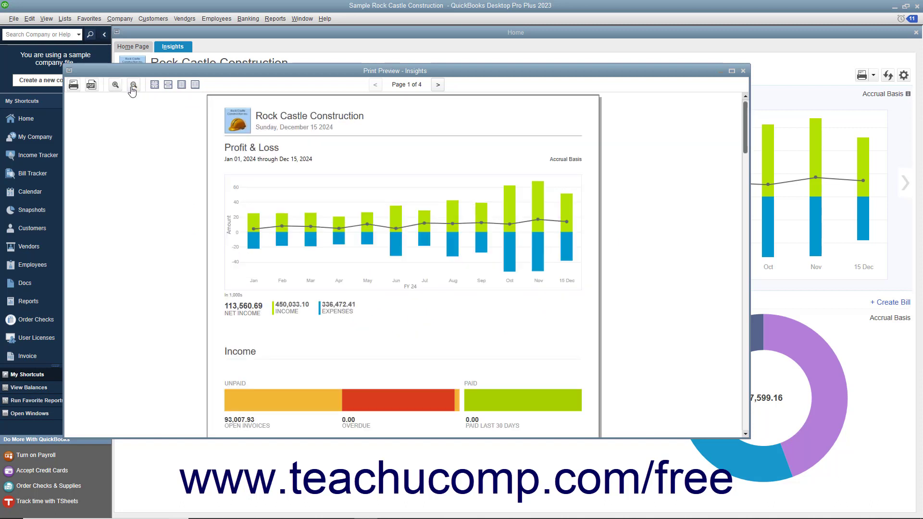
click(74, 86)
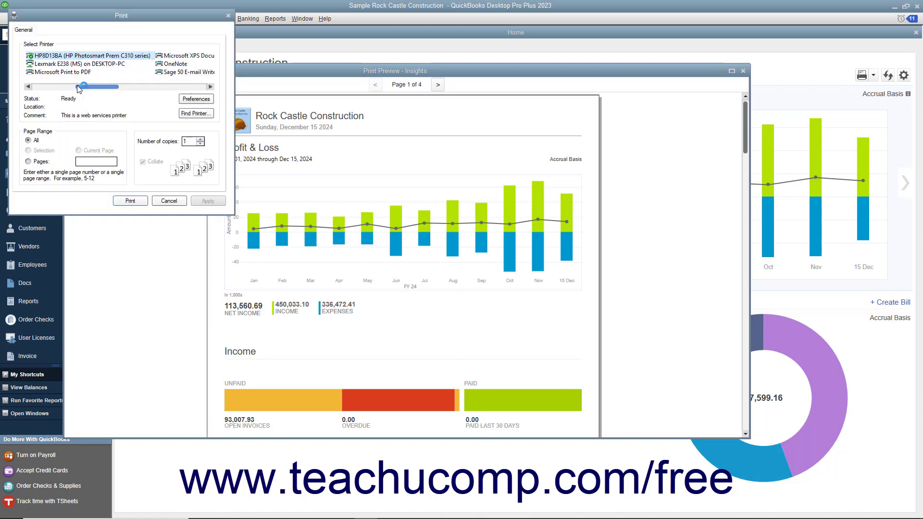
click(75, 64)
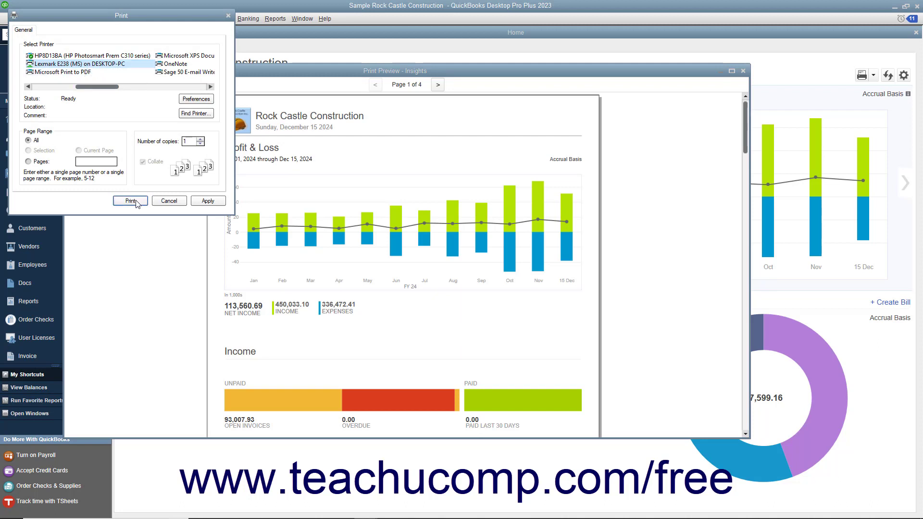
click(172, 204)
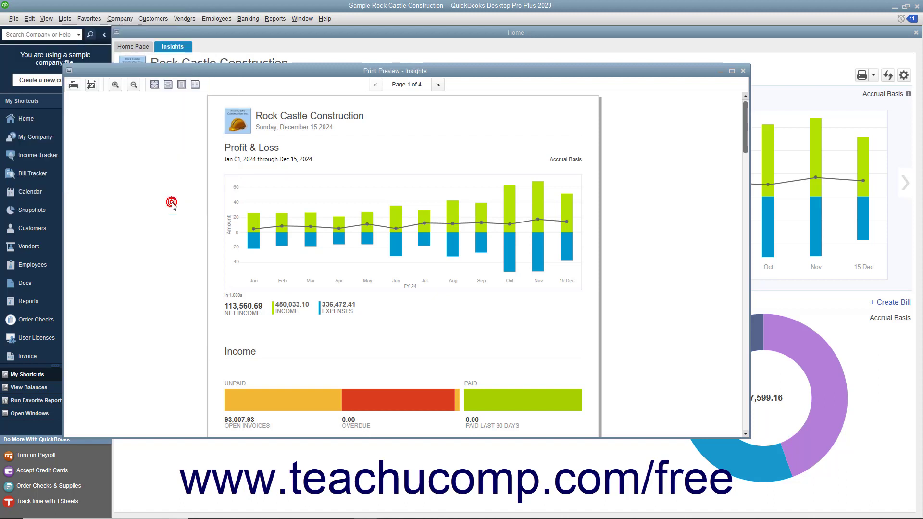
Cancel the PDF export, close the Insights print preview, and refresh the dashboard figures.
click(94, 88)
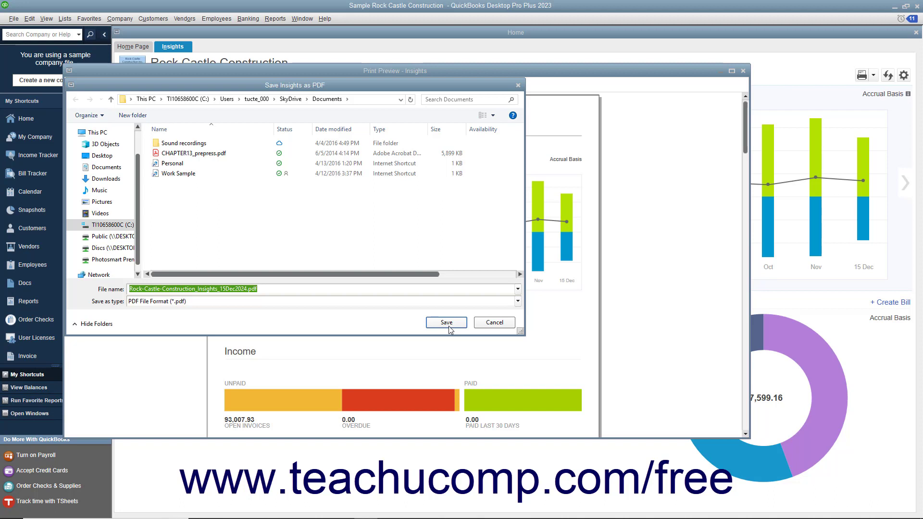
click(498, 321)
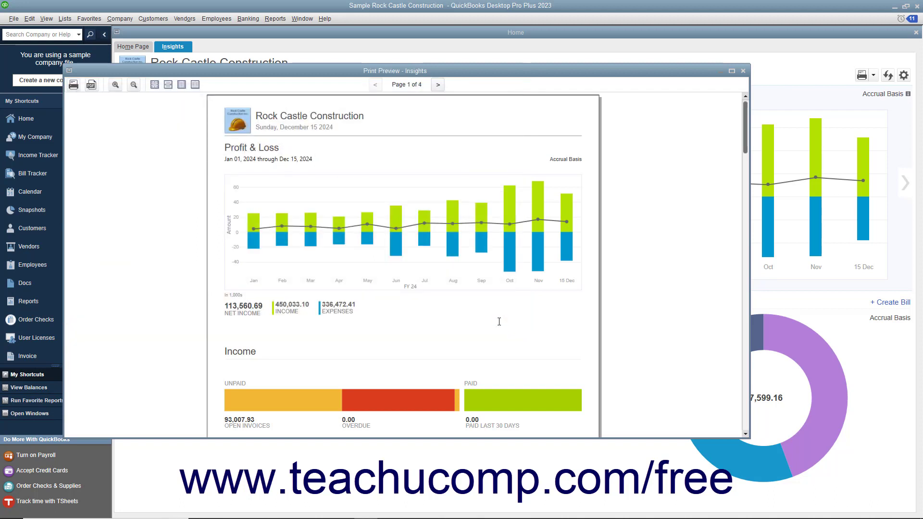
click(743, 71)
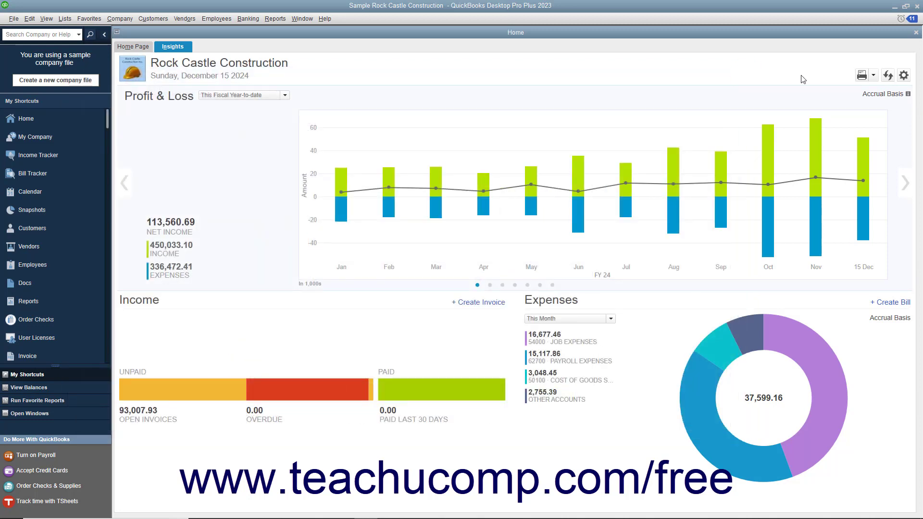
click(887, 77)
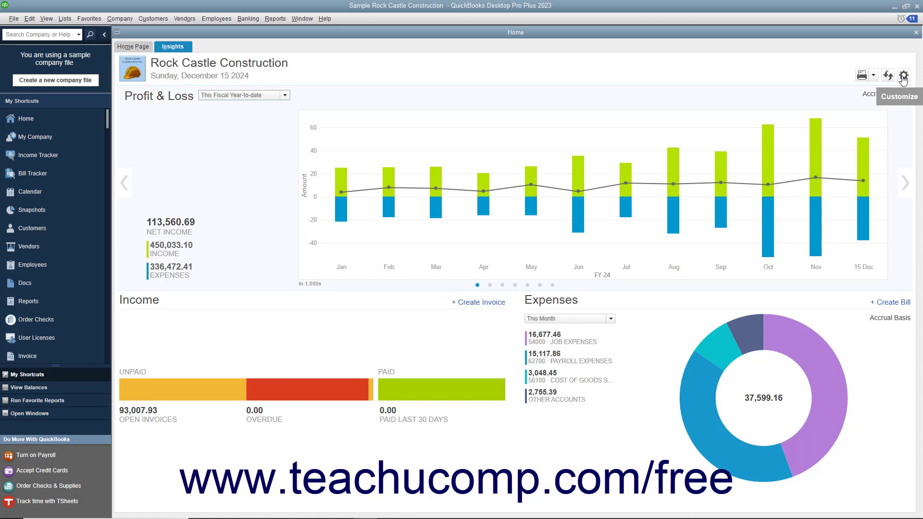
click(902, 78)
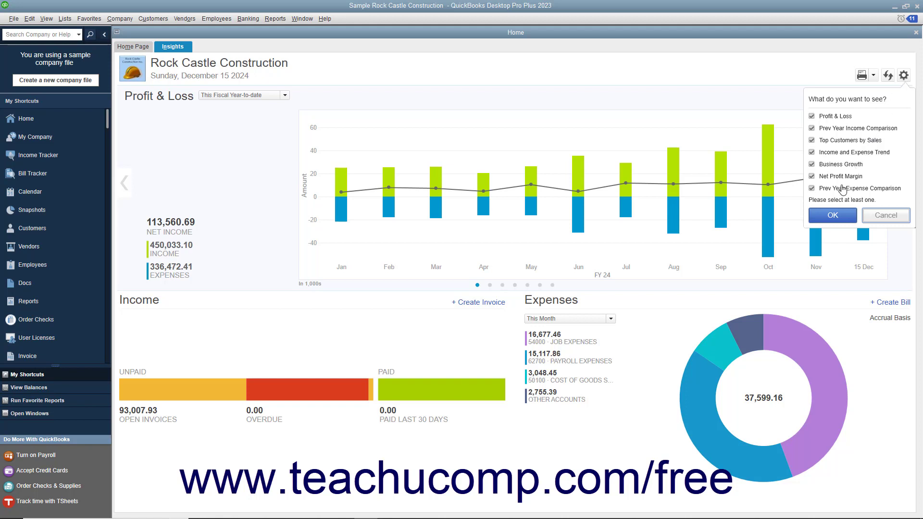
click(835, 219)
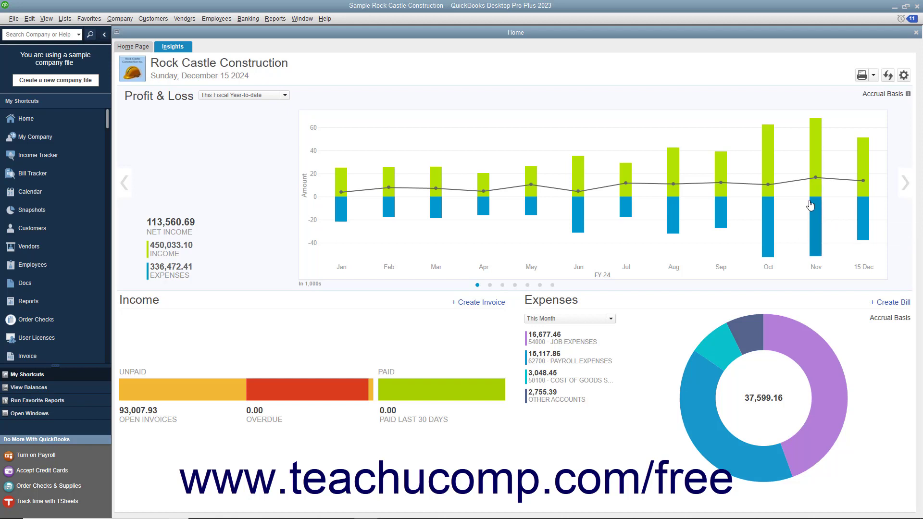
Page through the Insights charts to Net Profit Margin: 25.3% for FY24 versus 15.1% for FY23.
mouse_move(339, 198)
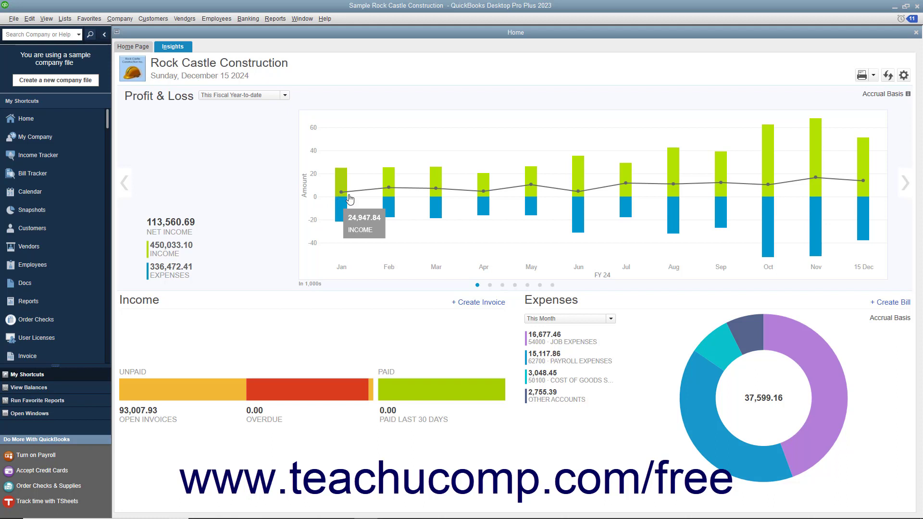
click(904, 192)
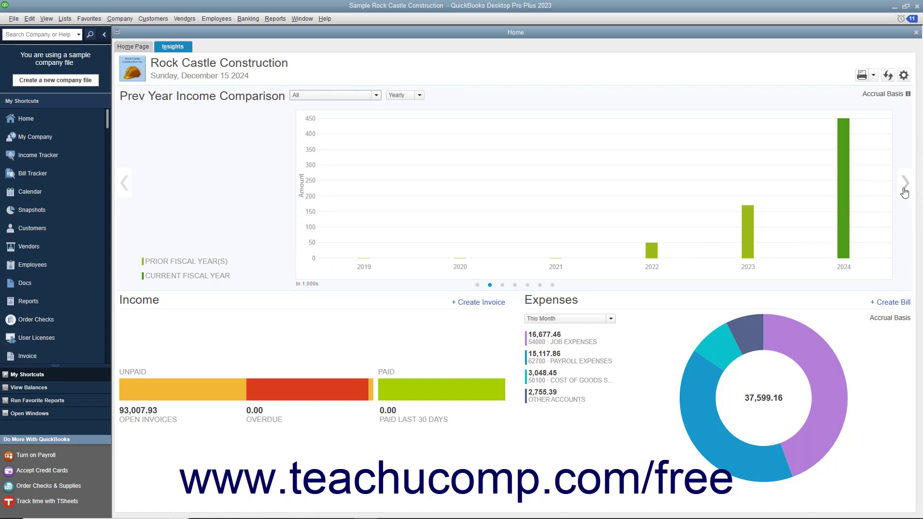
click(903, 192)
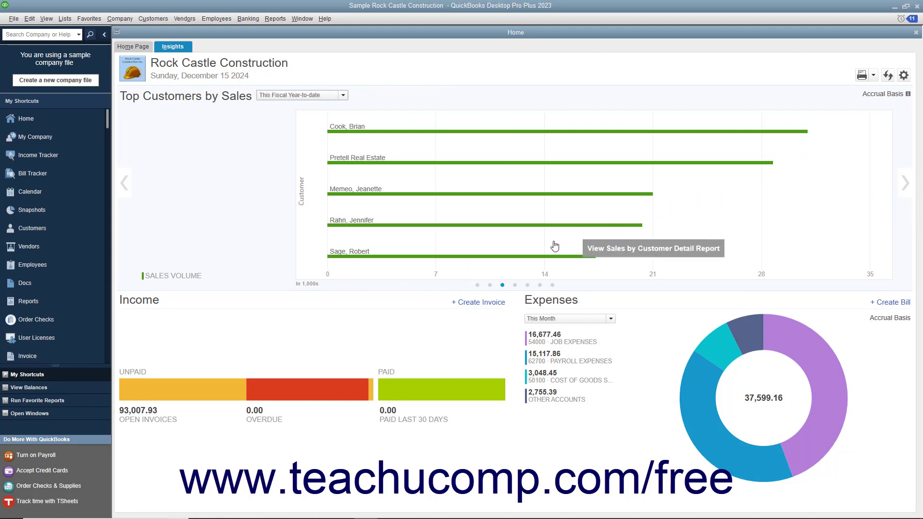
click(514, 286)
click(539, 286)
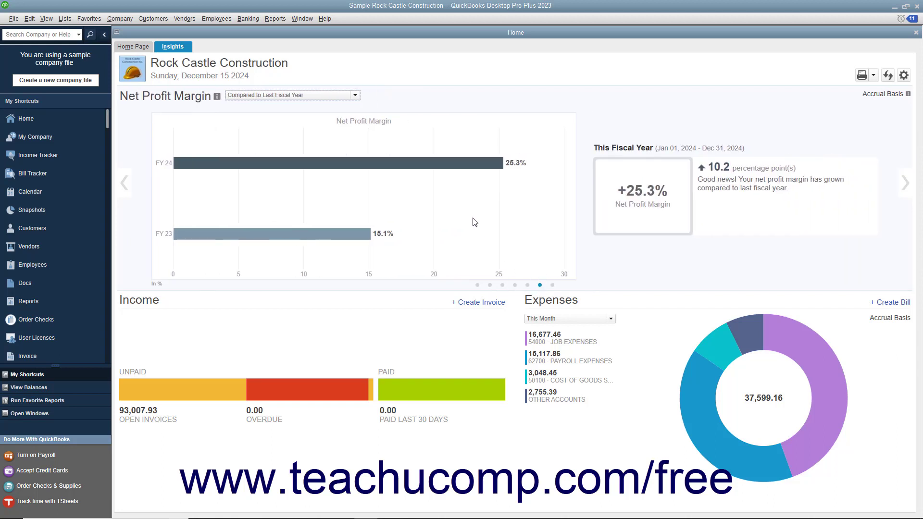
click(355, 96)
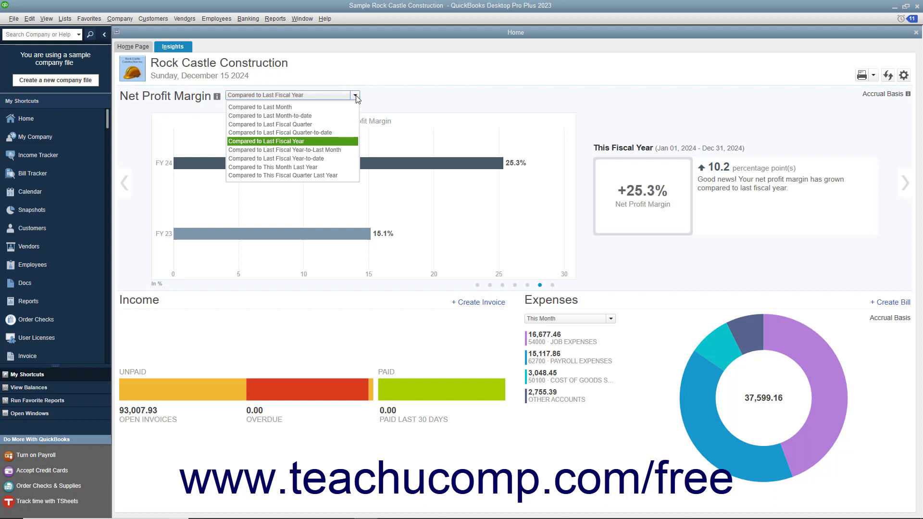
click(356, 96)
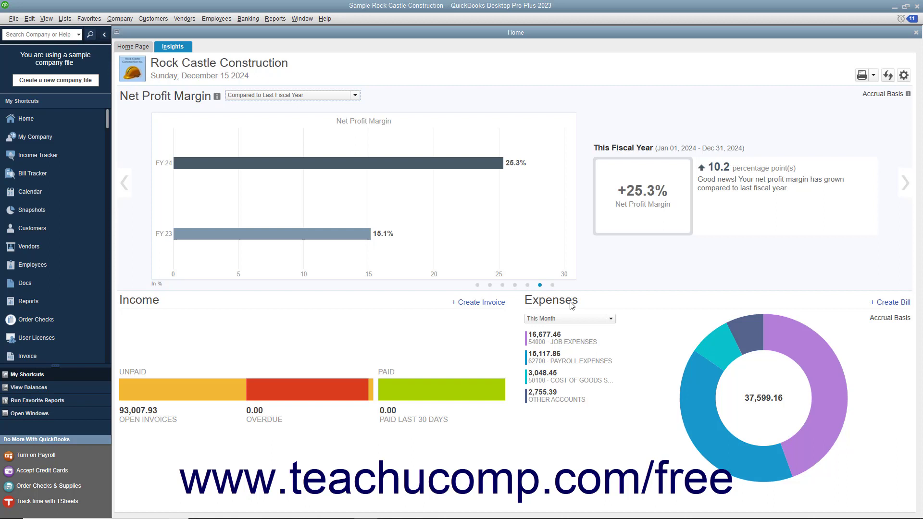
mouse_move(698, 379)
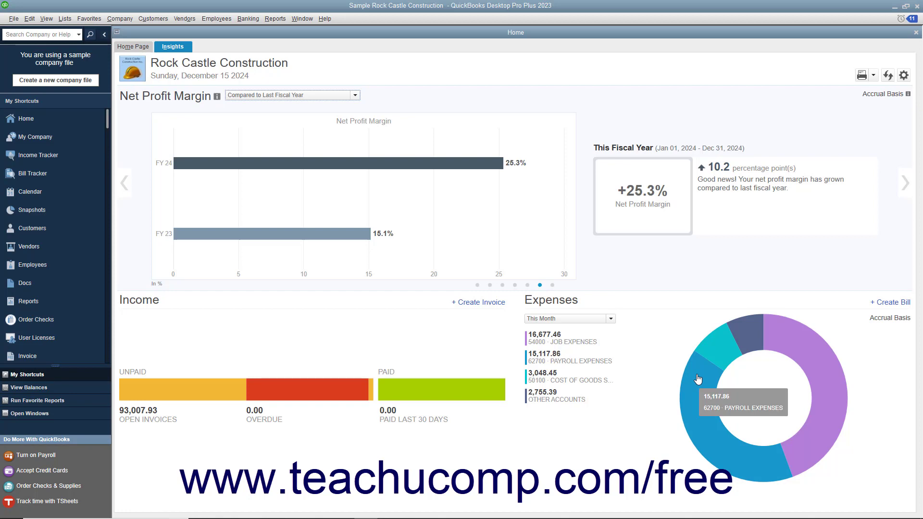
click(698, 379)
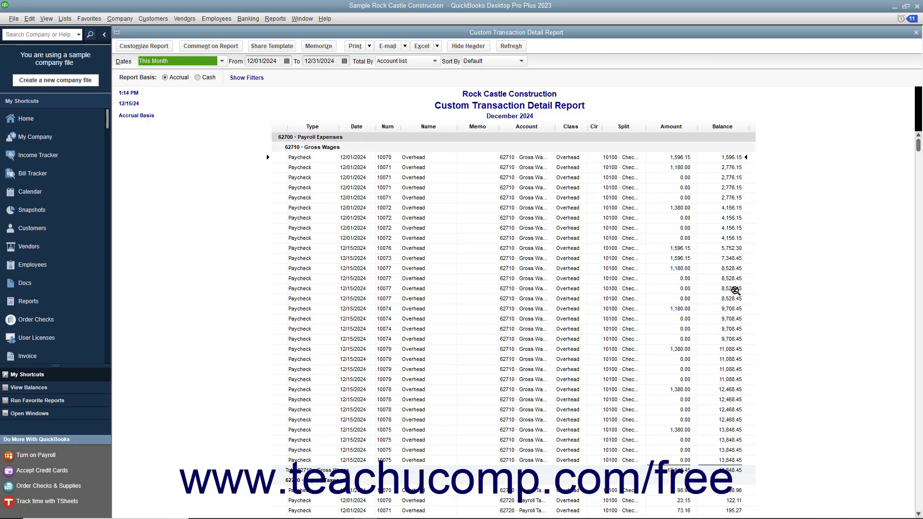
click(916, 33)
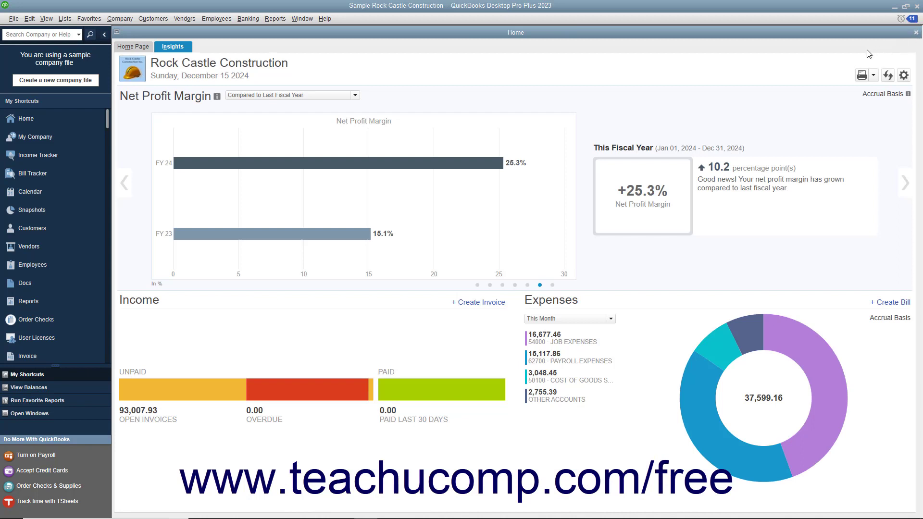
mouse_move(361, 378)
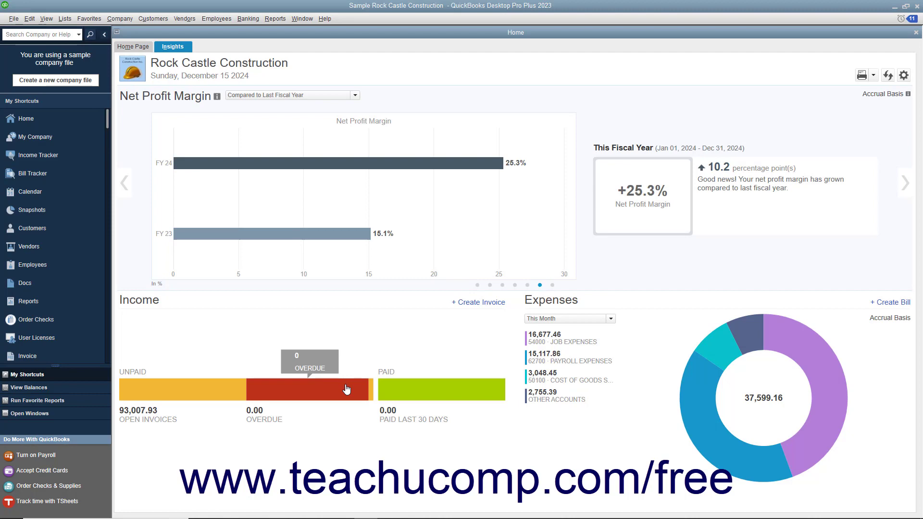
click(347, 389)
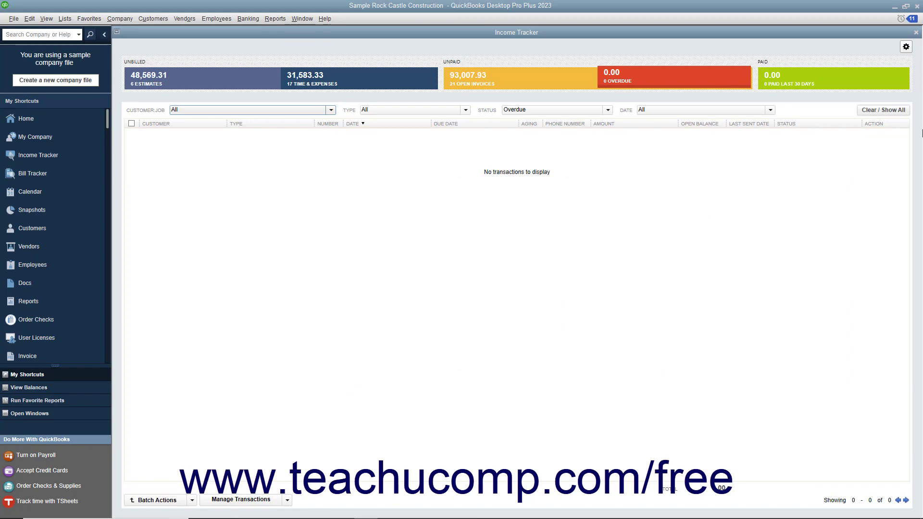
click(916, 32)
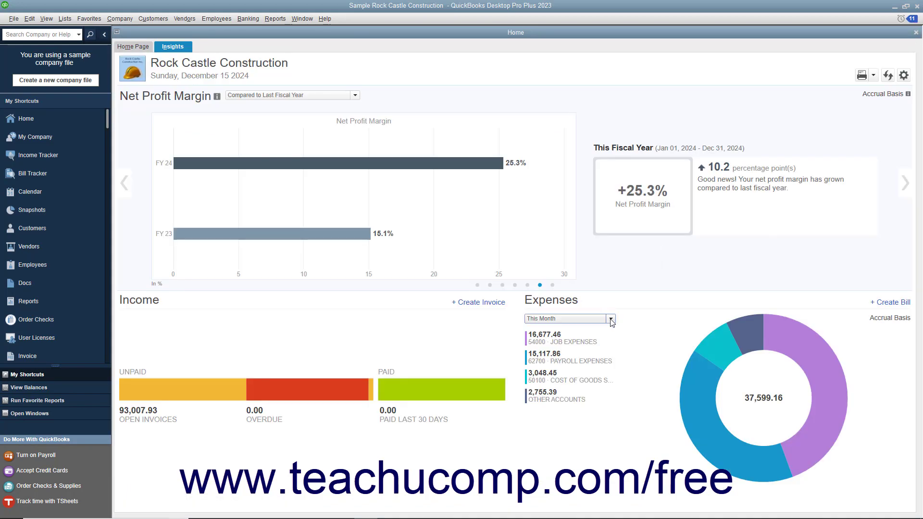
click(610, 319)
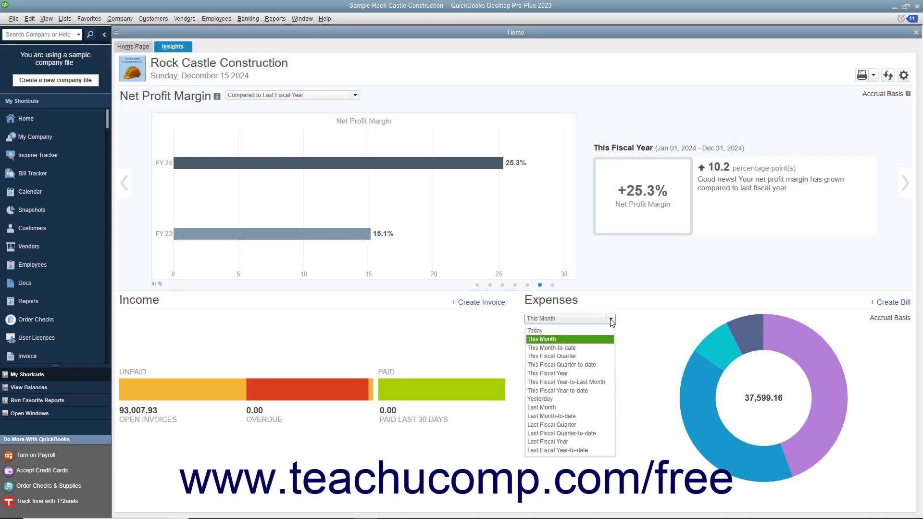
click(610, 319)
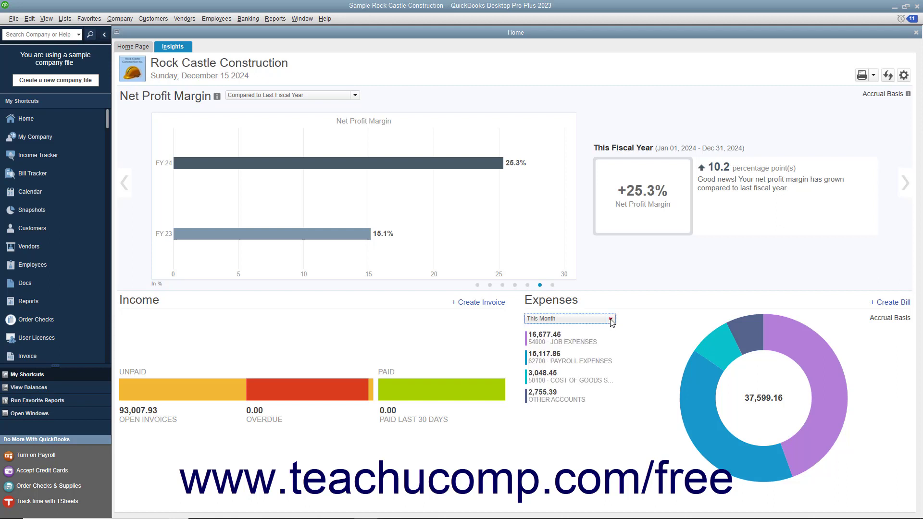
click(887, 303)
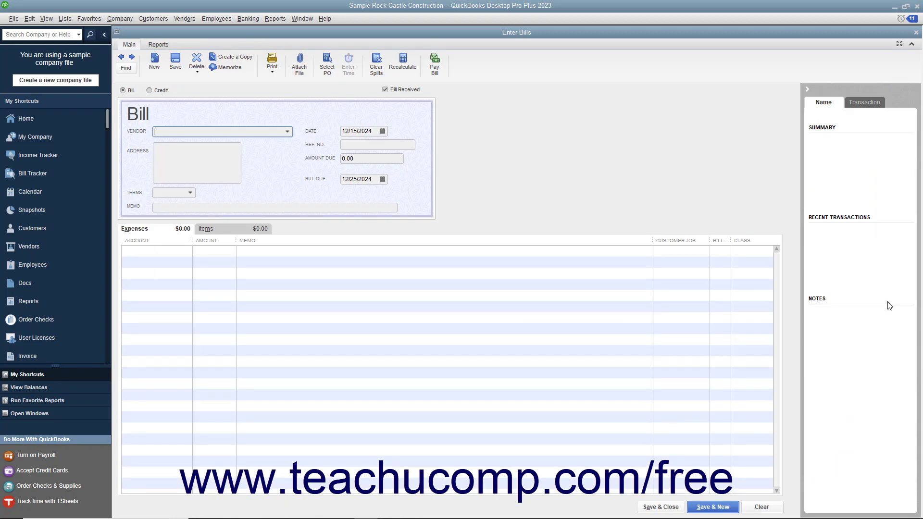
click(915, 33)
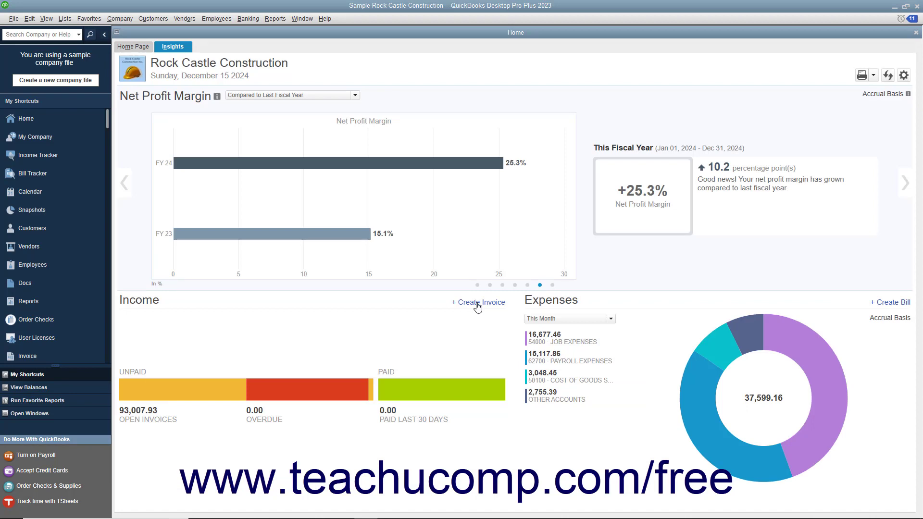
Open a blank invoice numbered 1100, dated 12/15/2024, from Insights, then close it.
click(478, 304)
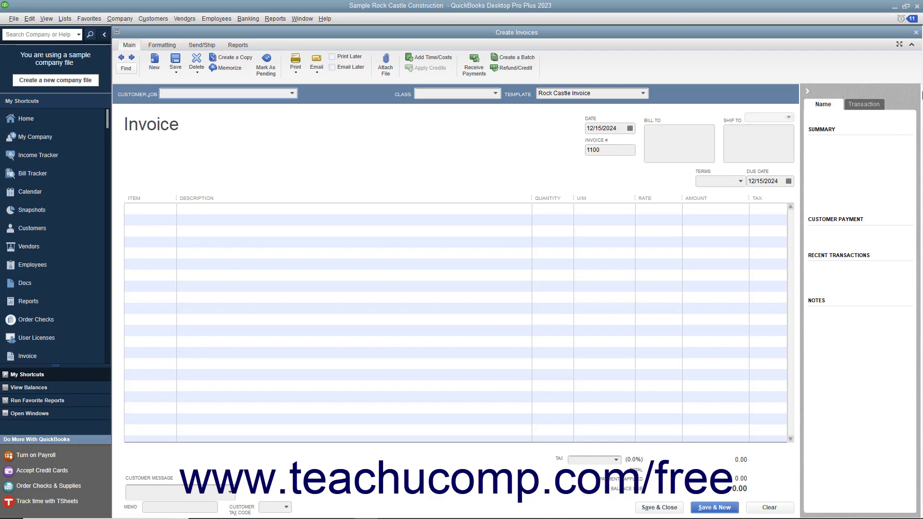
click(917, 34)
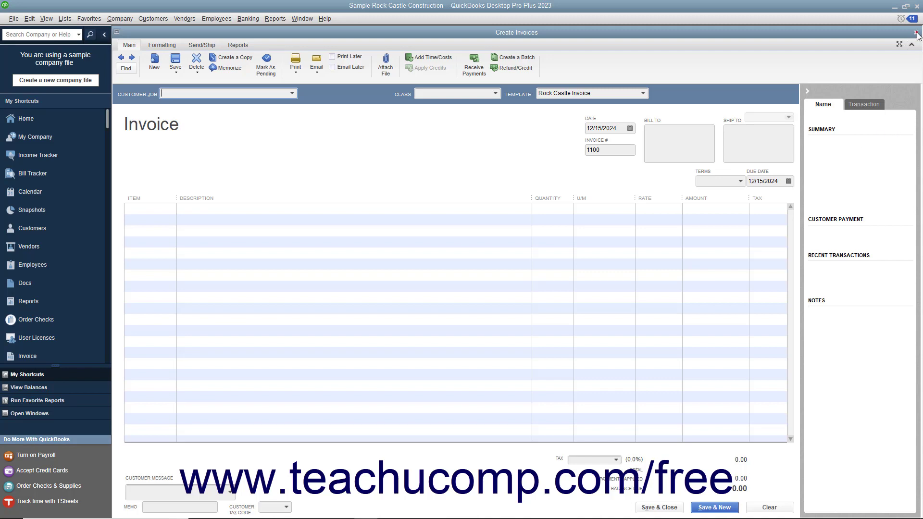